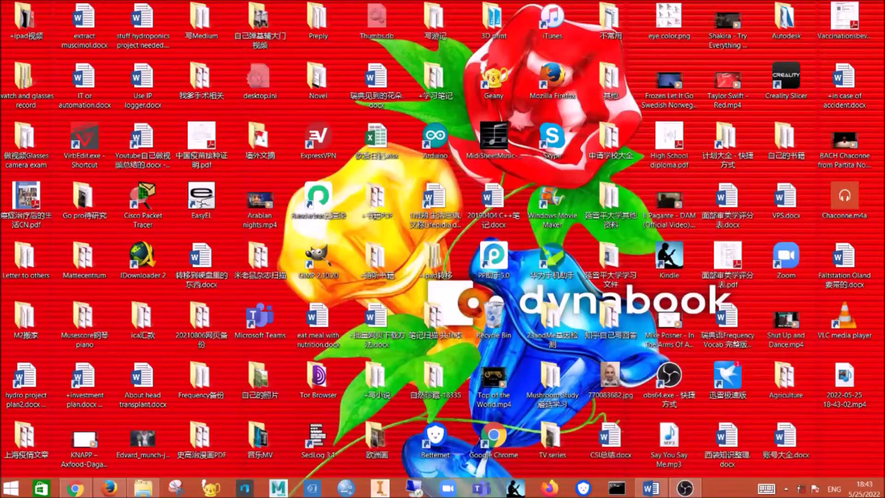
Step: Launch VIRB Edit and decline changing the default library folder
double_click(92, 133)
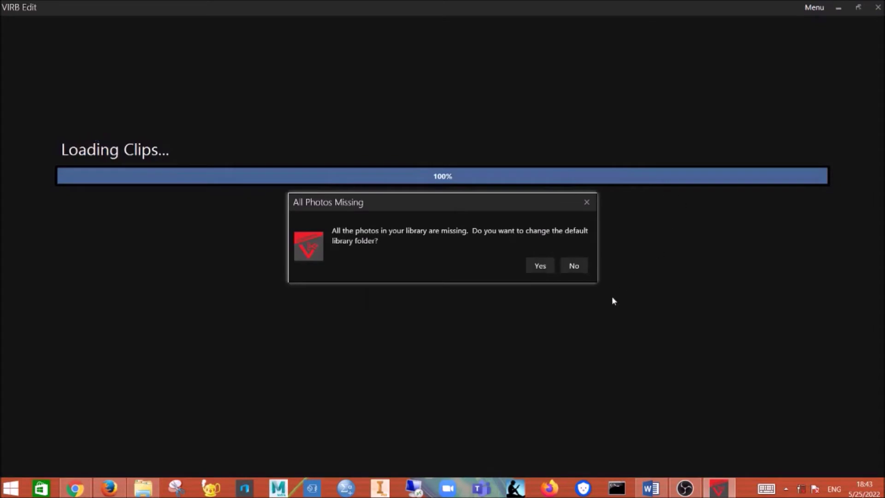
left_click(574, 266)
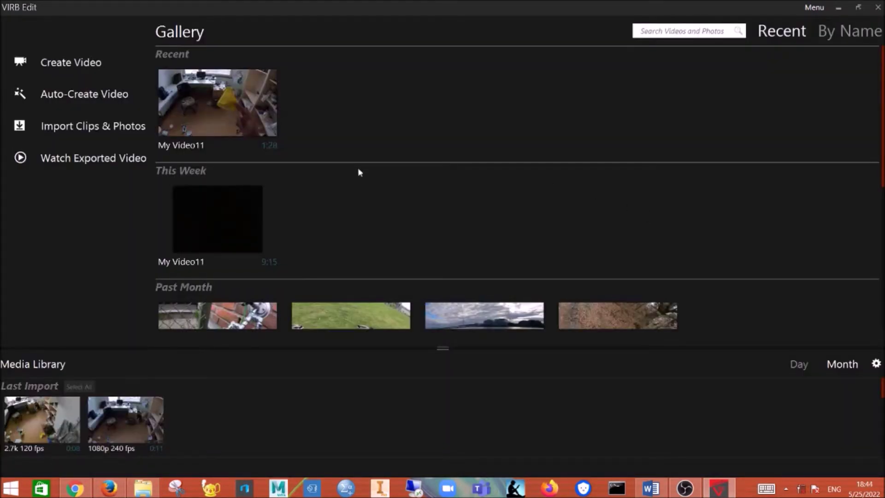
Step: Create a new video project named 'My Video12'
left_click(48, 67)
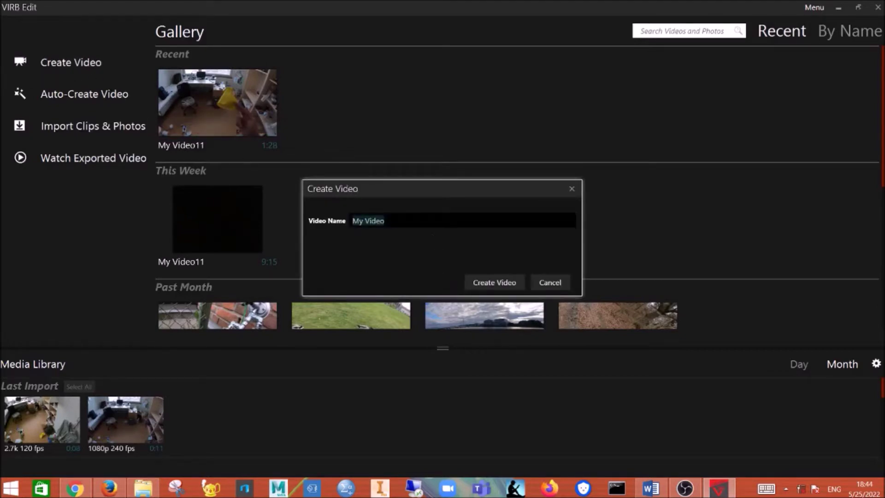
left_click(385, 221)
type("12")
left_click(504, 282)
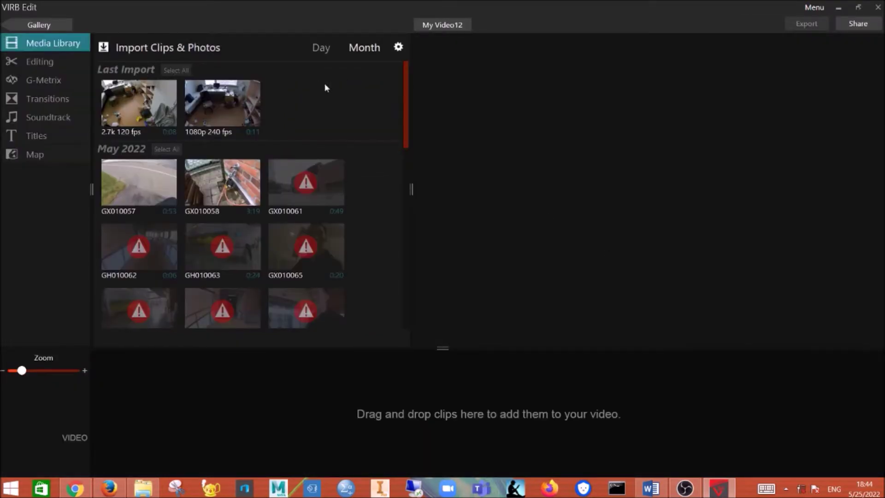
Step: Import 'GPS on, not edited.MP4' from the 不同features folder without copying it
left_click(184, 48)
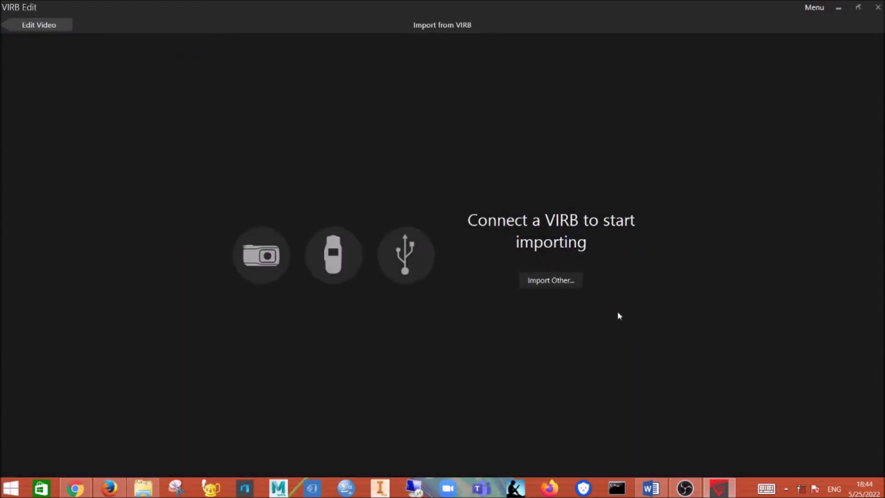
left_click(561, 283)
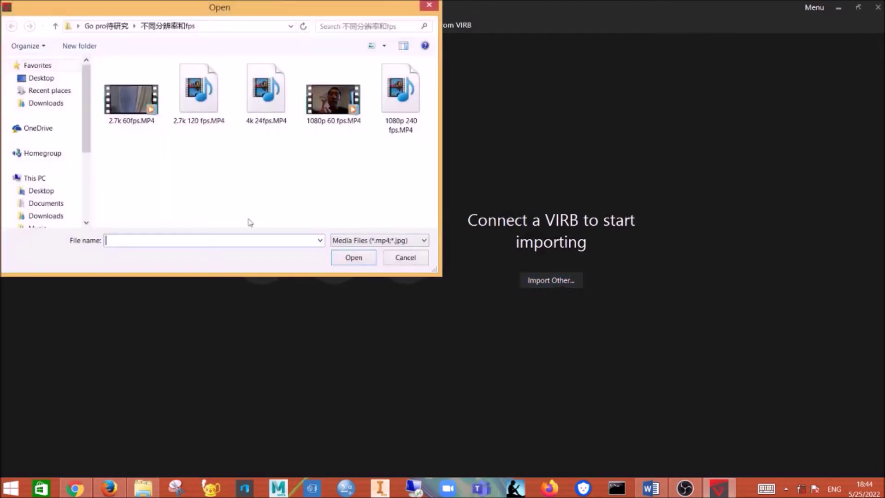
left_click(104, 26)
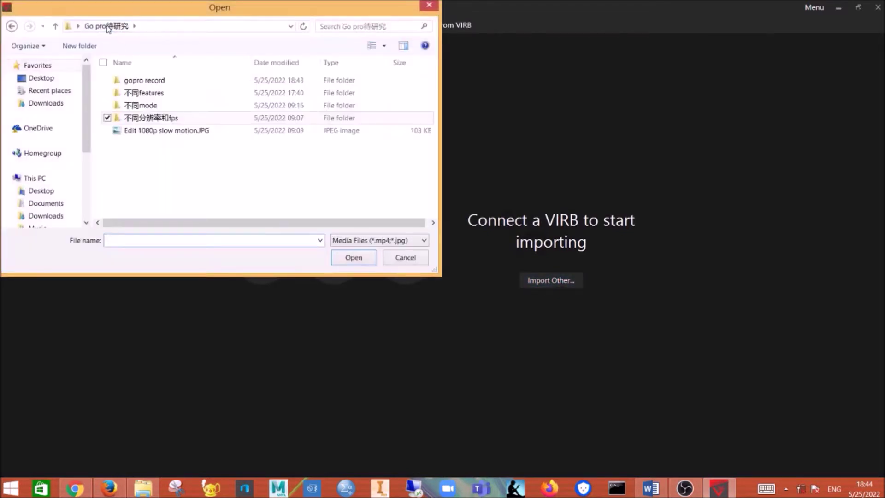
left_click(202, 86)
double_click(198, 93)
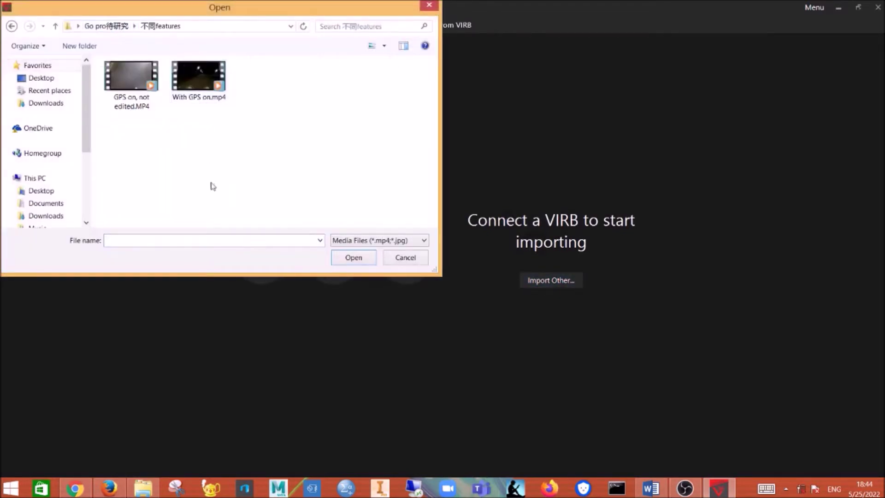
left_click(131, 81)
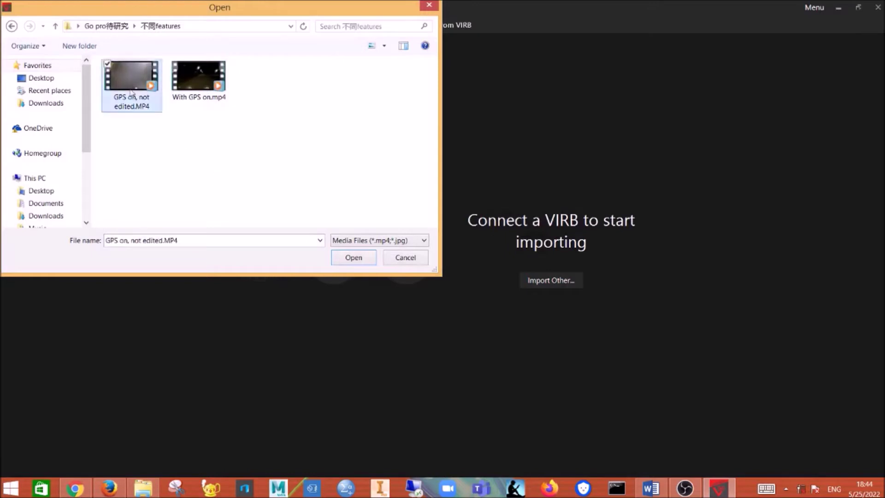
left_click(354, 258)
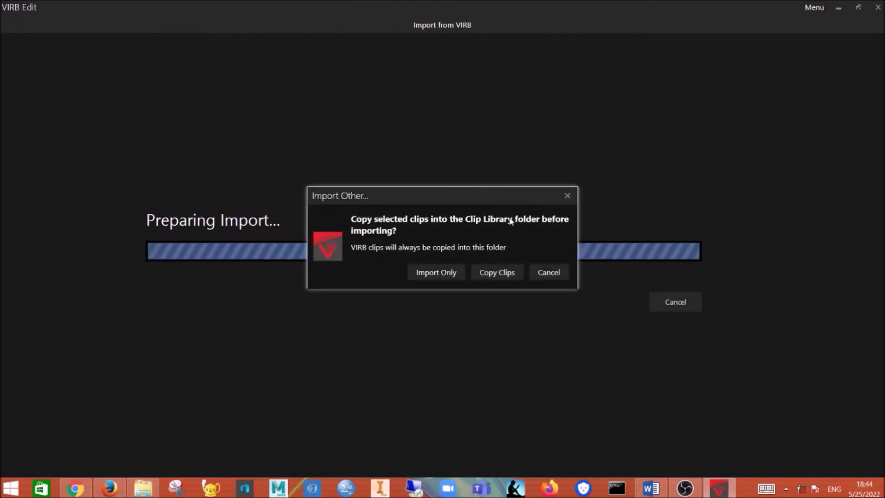
left_click(434, 273)
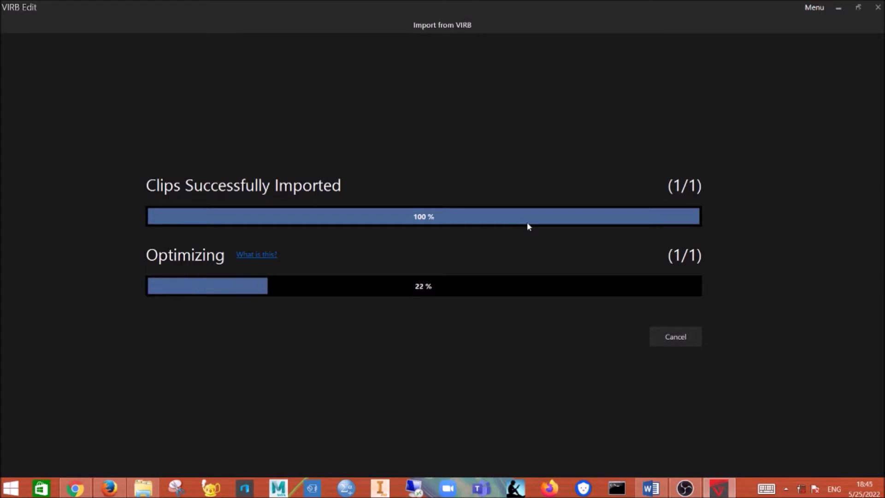
Step: Restore and re-maximize the VIRB Edit window, then switch to Google Chrome
double_click(522, 10)
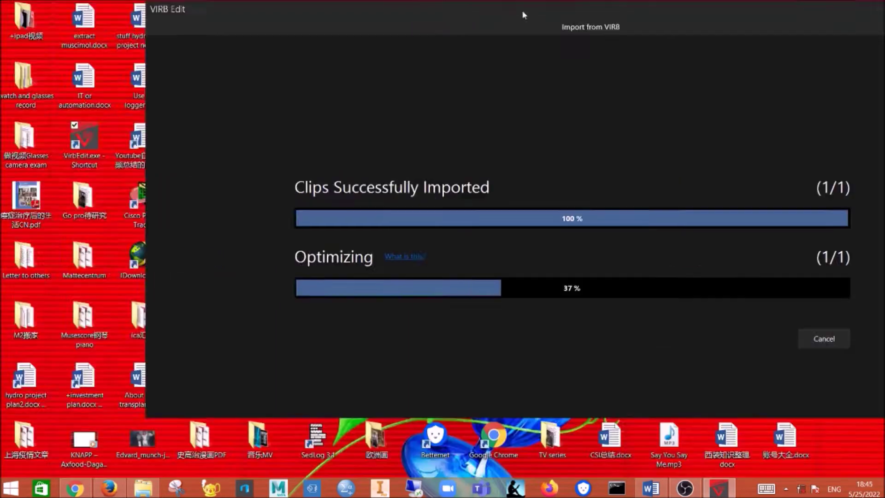
double_click(522, 10)
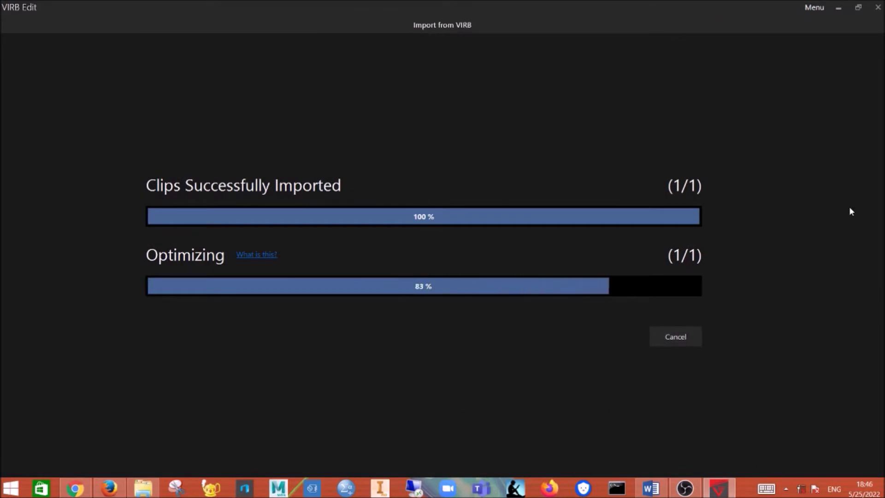
left_click(75, 488)
Step: Search Google for 'gopro telemetry extractor' and open the Telemetry Extractor for GoPro (Lite) page
left_click(260, 4)
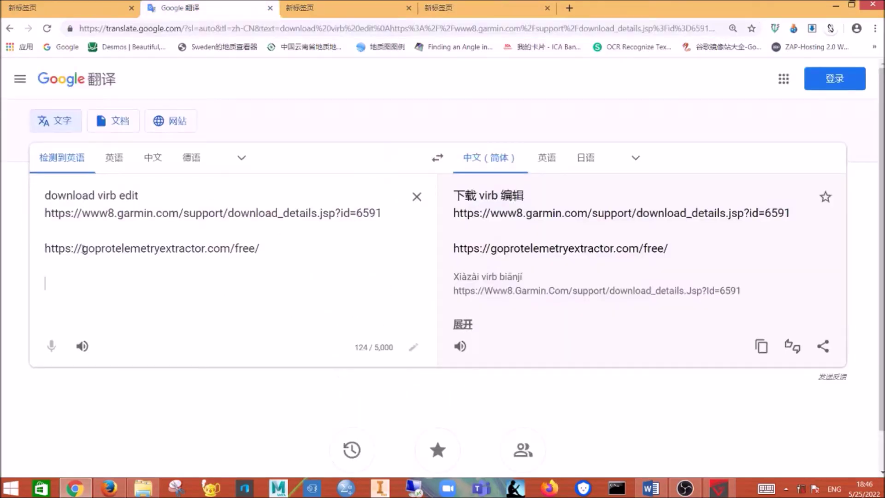
left_click_drag(82, 249, 205, 245)
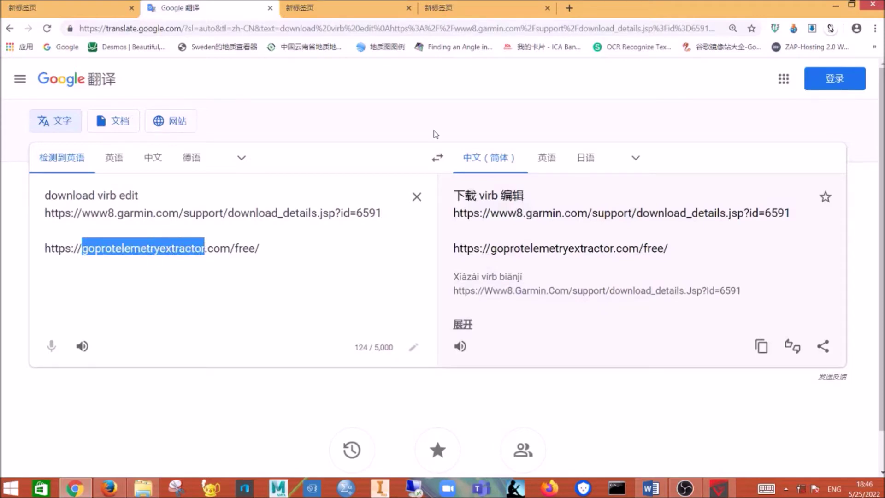
left_click_drag(435, 134, 576, 3)
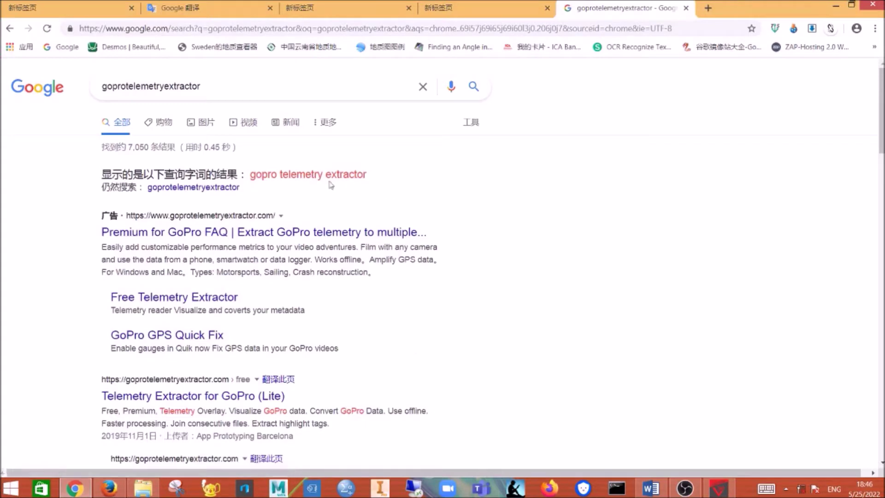
left_click(328, 176)
left_click(240, 351)
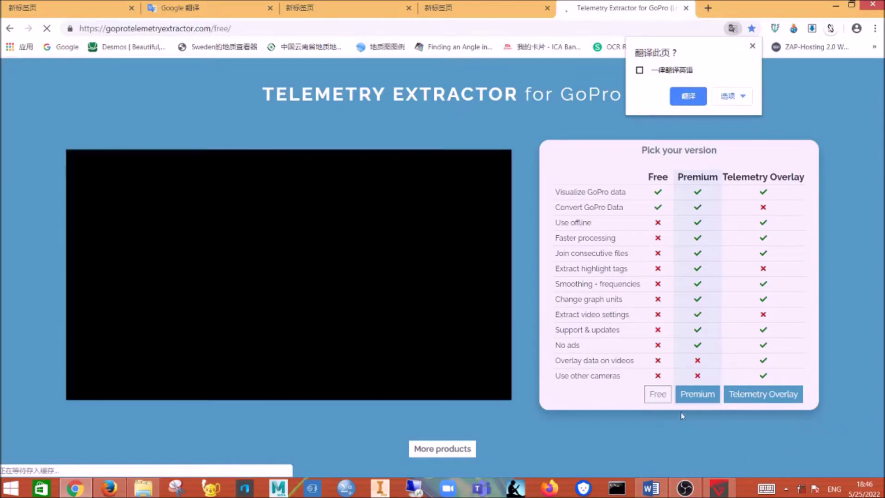
Step: Get free access to the extractor's free version using the saved contact e-mail
left_click(658, 394)
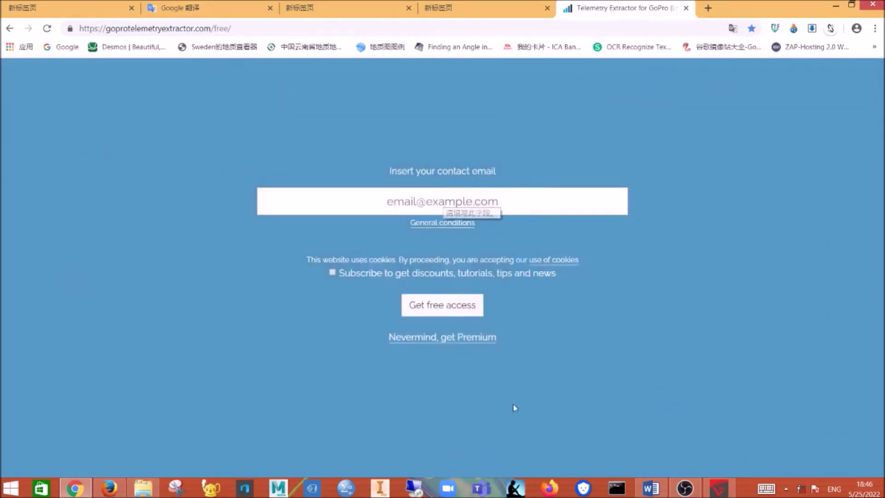
left_click(421, 207)
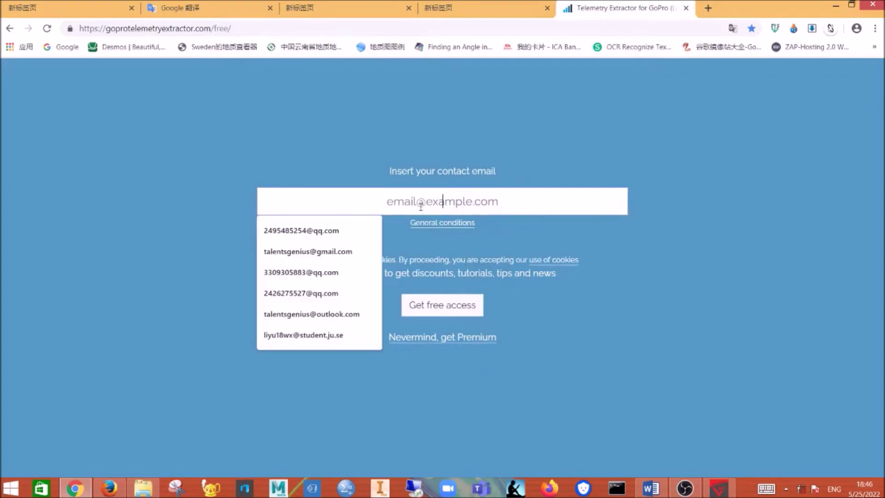
left_click(346, 231)
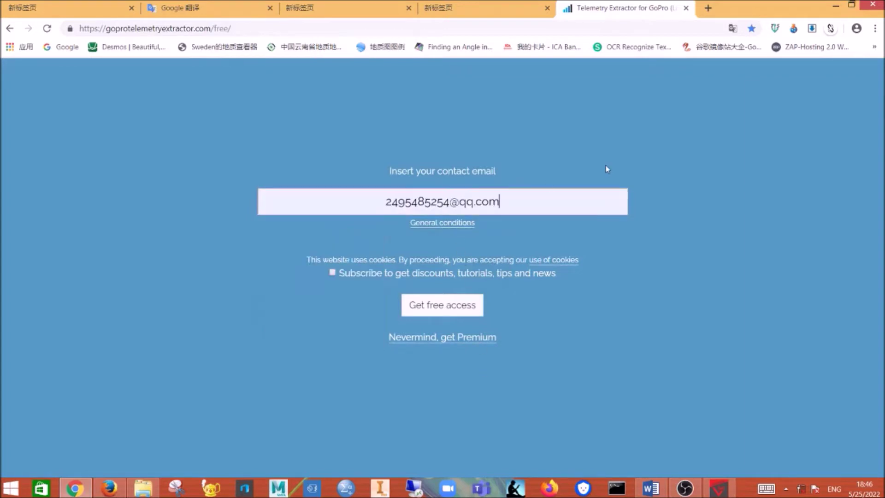
left_click(461, 305)
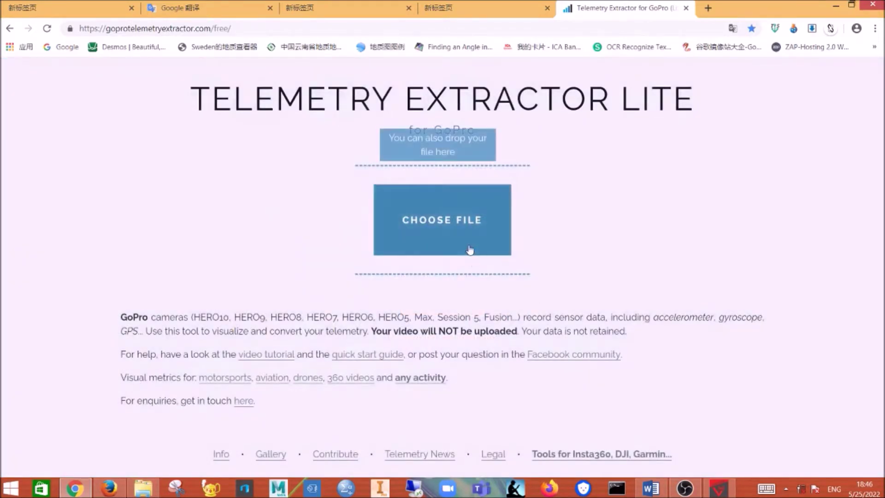
Step: Load 'GPS on, not edited.MP4' from 不同features into the Telemetry Extractor
left_click(469, 244)
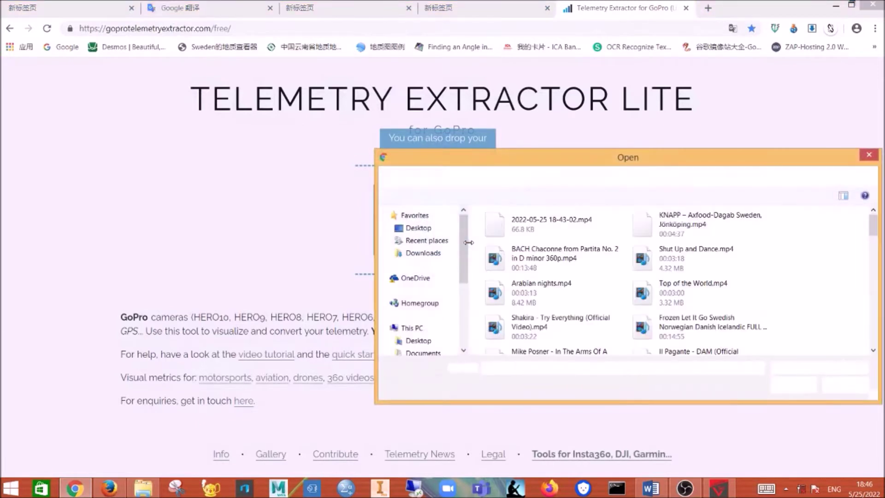
left_click(433, 241)
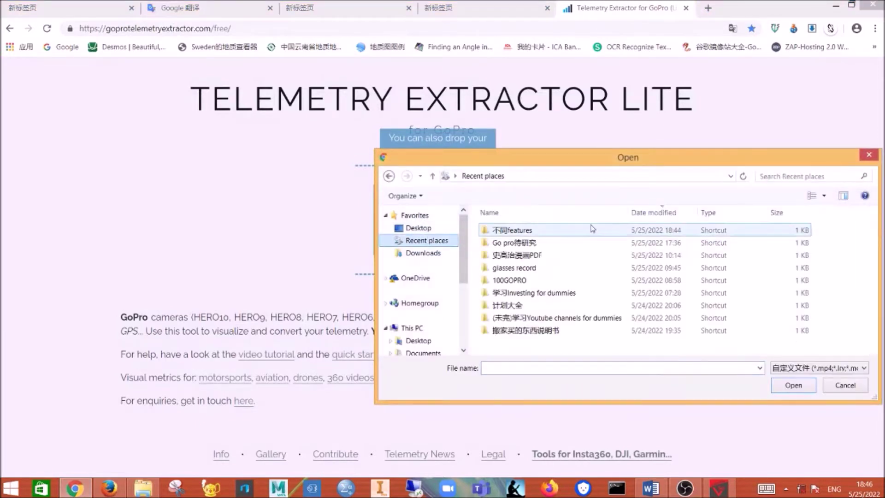
double_click(593, 229)
left_click(509, 229)
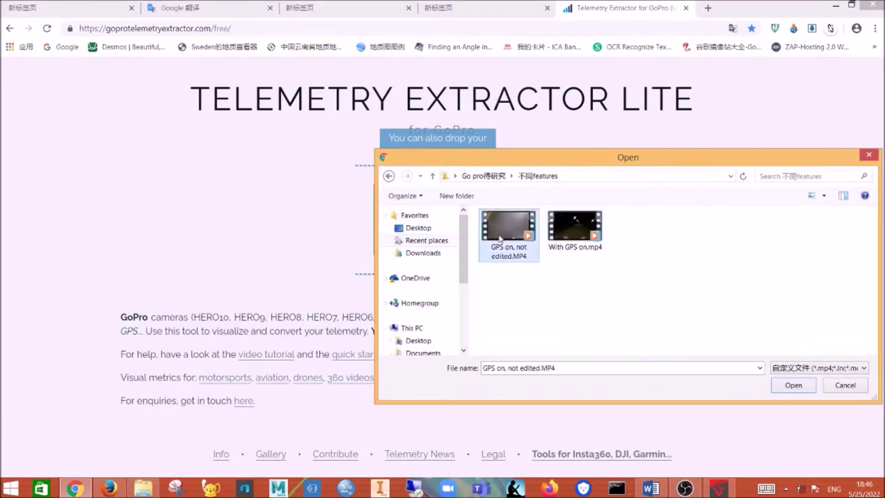
left_click(793, 386)
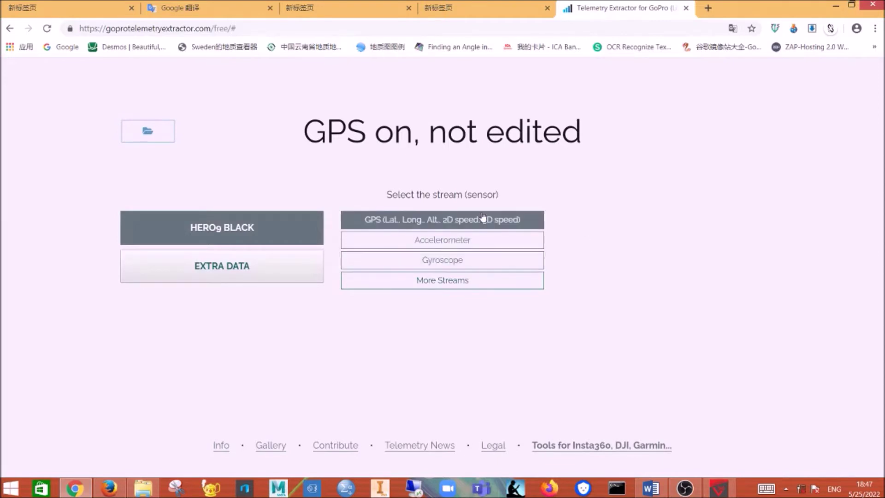
Step: Export the GPS stream as 'GPS on, not edited_1_GPS5.gpx' into 不同features, then minimize Chrome
left_click(537, 222)
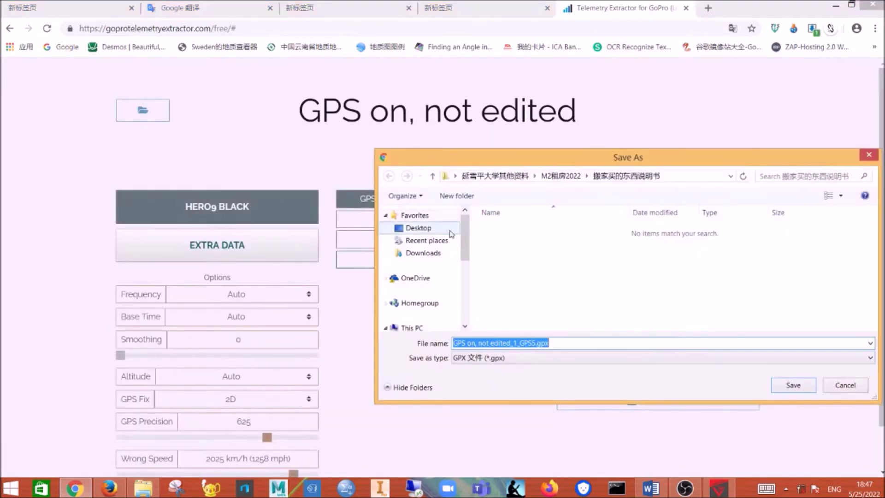
left_click(452, 239)
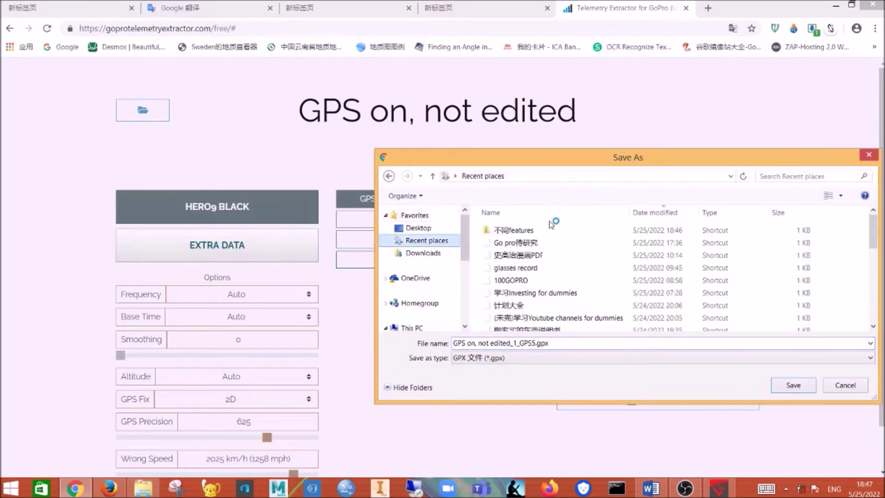
double_click(553, 228)
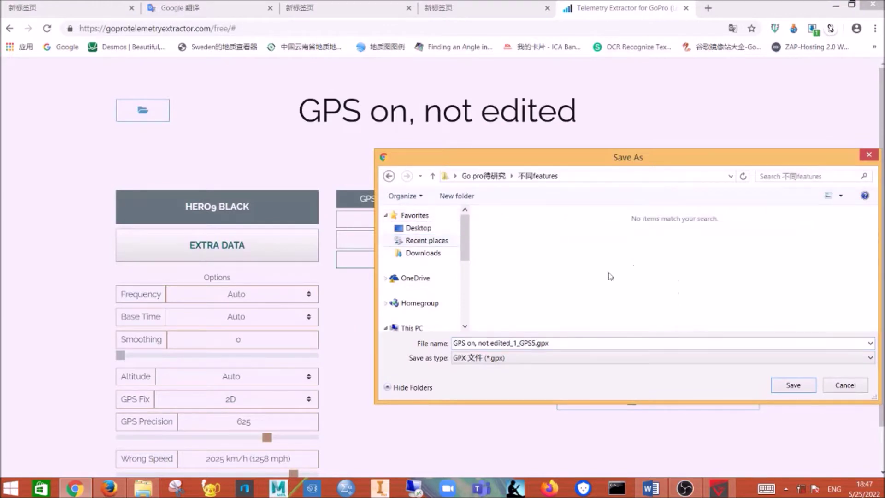
left_click(795, 387)
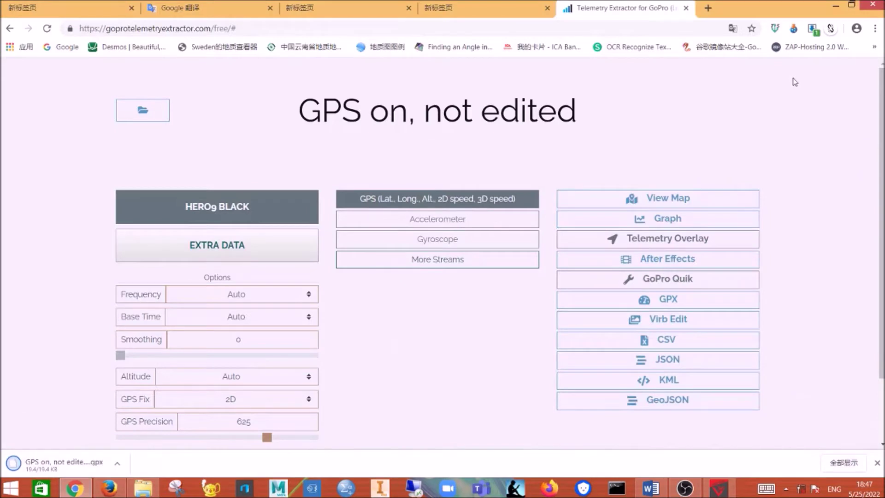
left_click(708, 7)
left_click(835, 5)
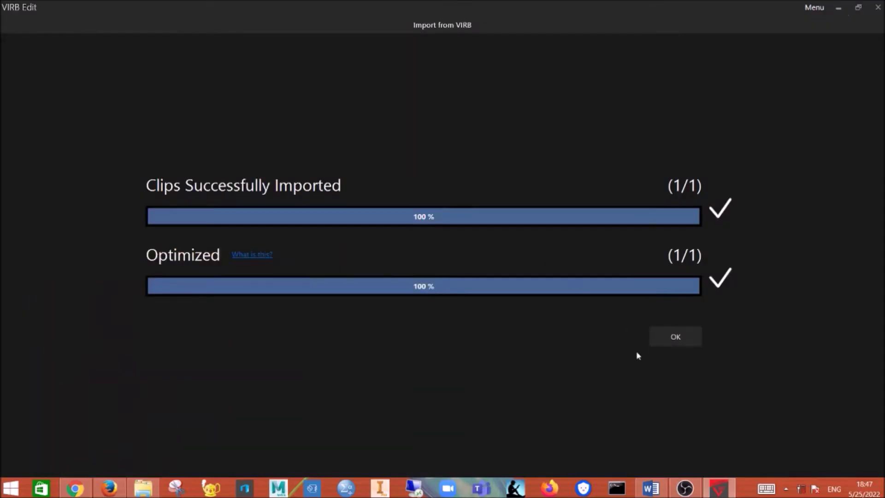
Step: Dismiss the import summary and place the 'GPS on, not edited' clip on the timeline
left_click(681, 337)
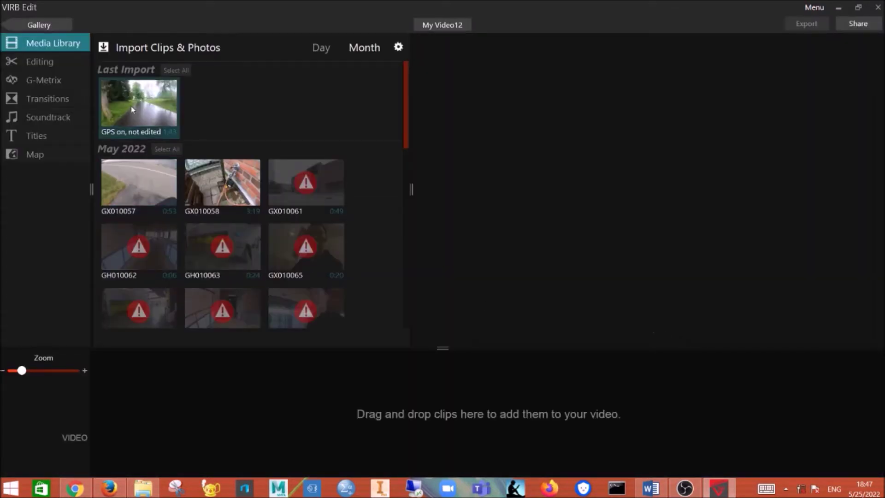
mouse_move(279, 313)
left_mouse_down()
mouse_move(436, 422)
mouse_move(427, 381)
mouse_move(424, 389)
left_mouse_up()
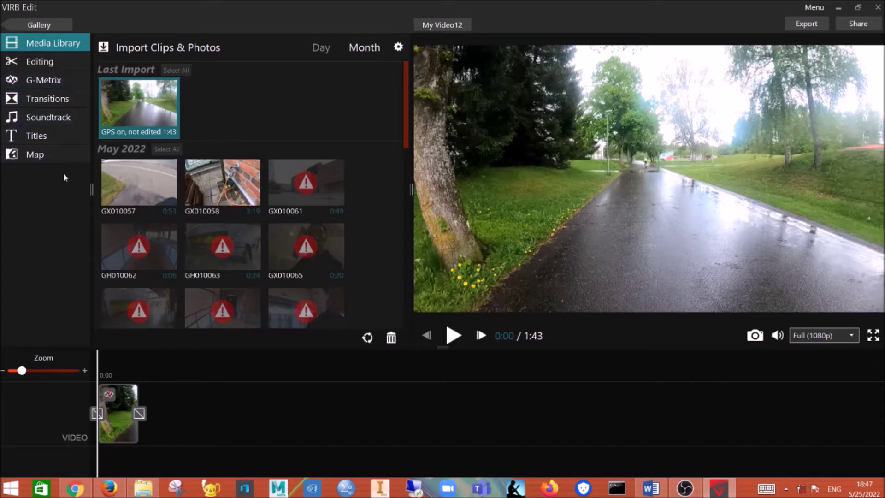
Step: Start a G-Metrix data import from the computer, dismissing the script error
left_click(64, 80)
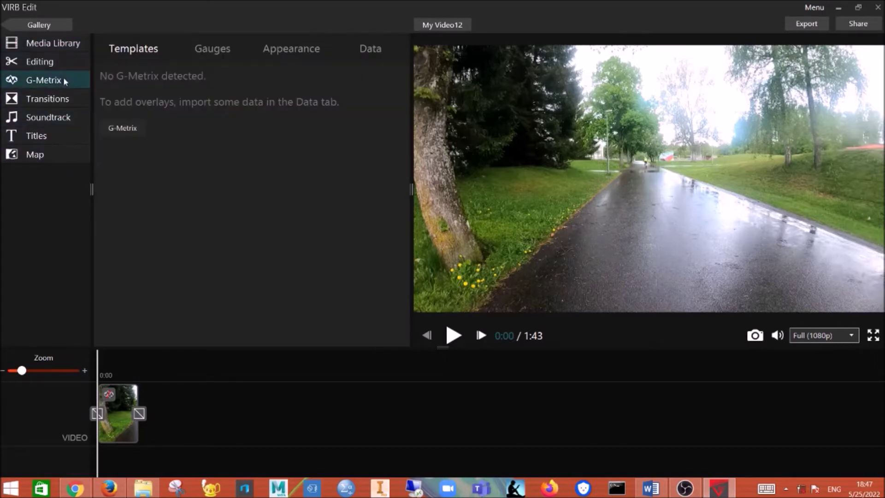
left_click(140, 131)
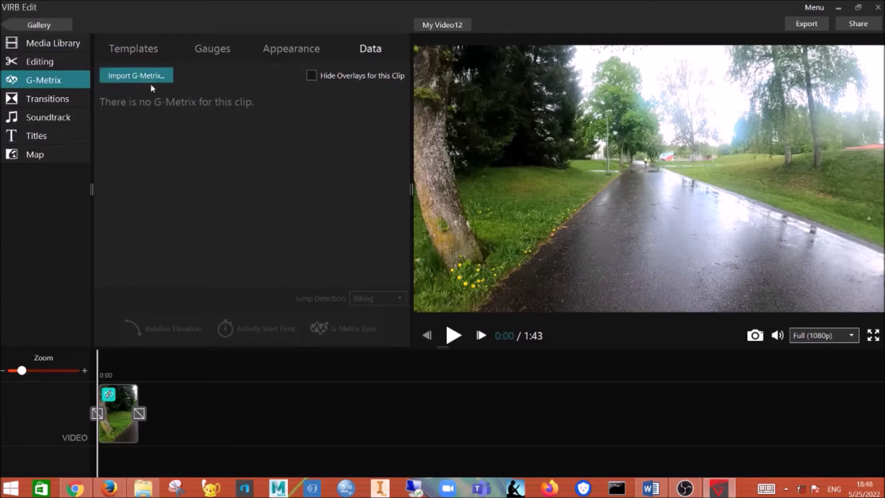
left_click(153, 82)
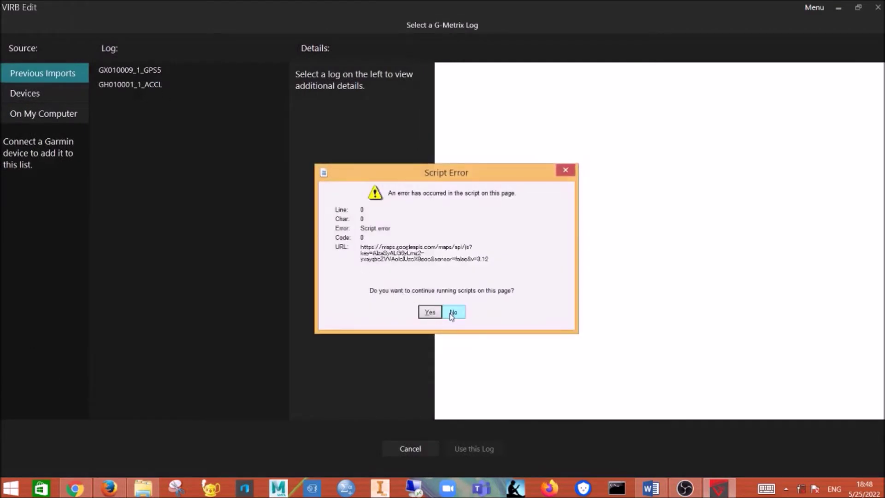
left_click(431, 312)
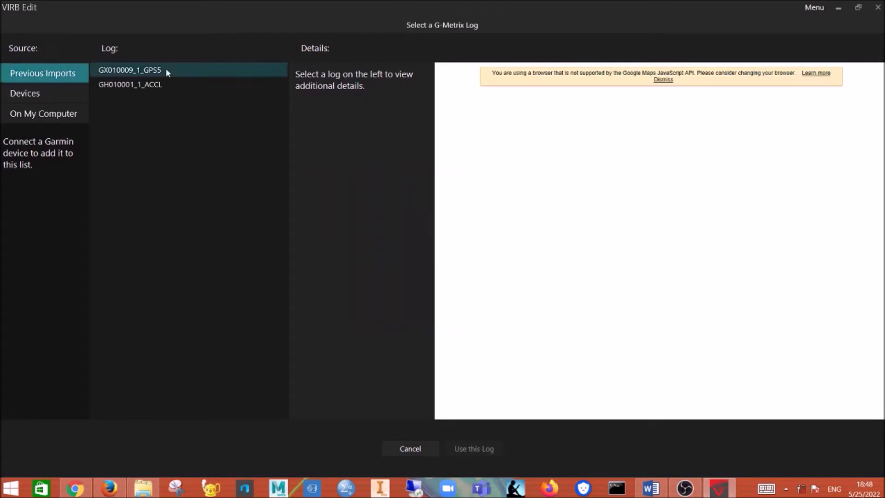
left_click(41, 115)
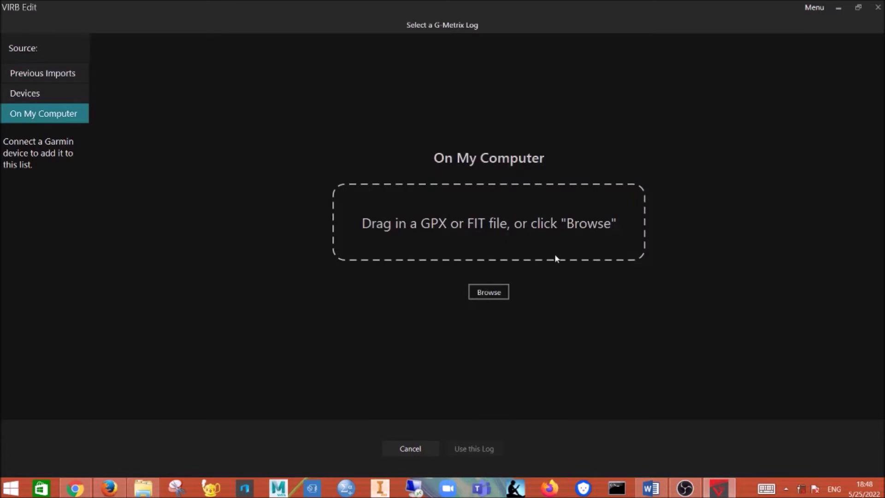
Step: Load 'GPS on, not edited_1_GPS5.gpx' from 不同features into the G-Metrix log list
left_click(507, 298)
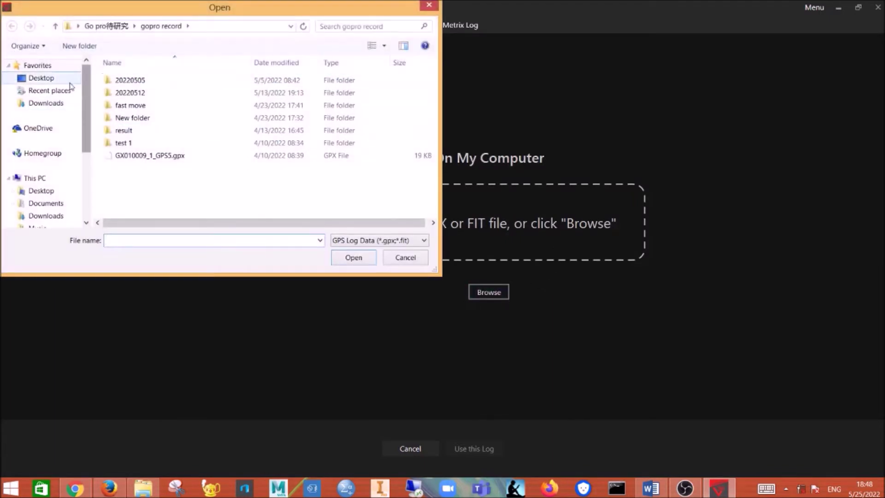
left_click(70, 93)
double_click(189, 81)
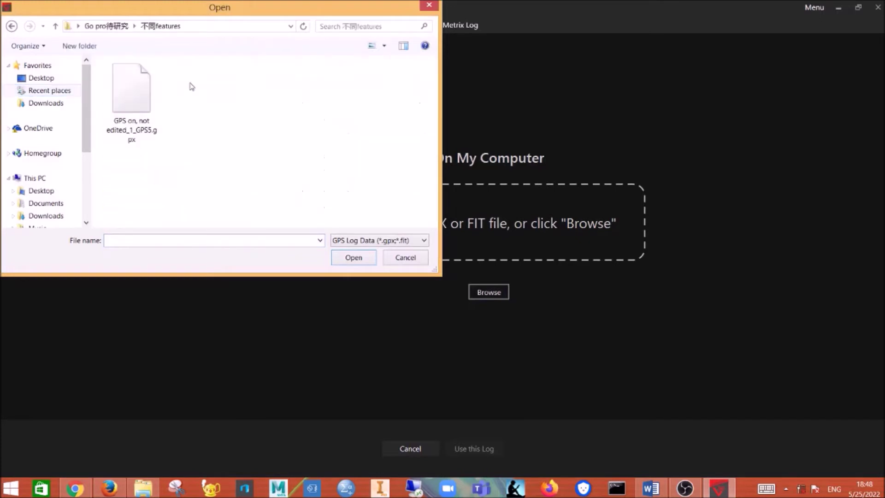
left_click(145, 116)
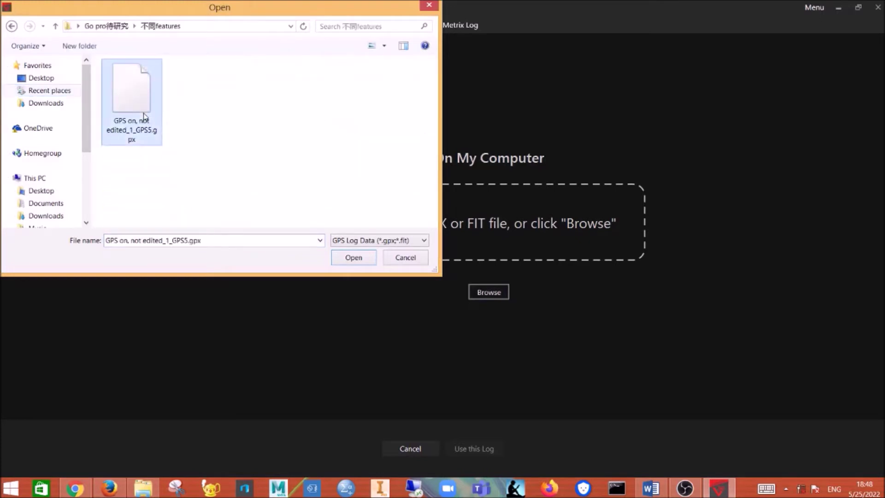
left_click(351, 258)
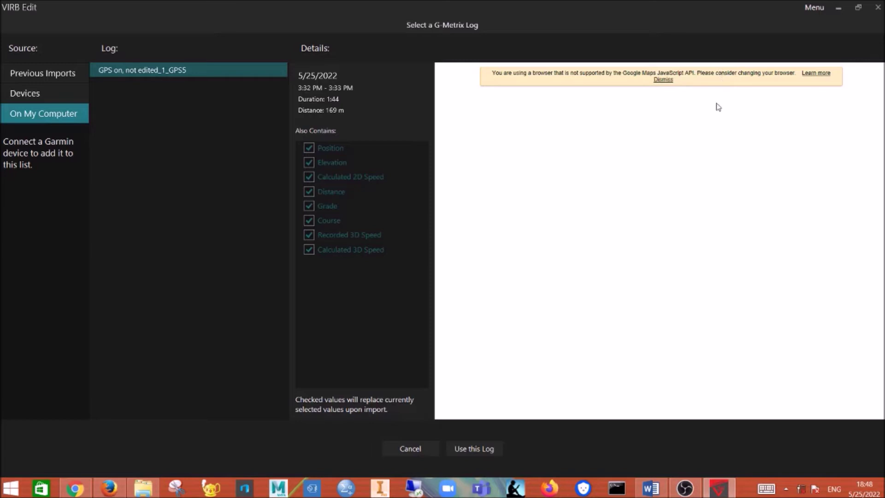
Step: Dismiss the browser warning and apply the GPX log, including position data, to the clip
left_click(664, 80)
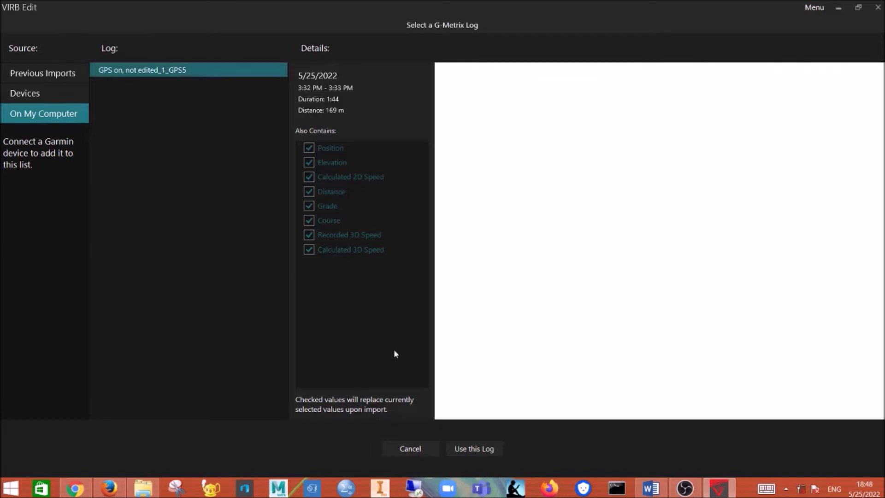
left_click(309, 148)
left_click(480, 454)
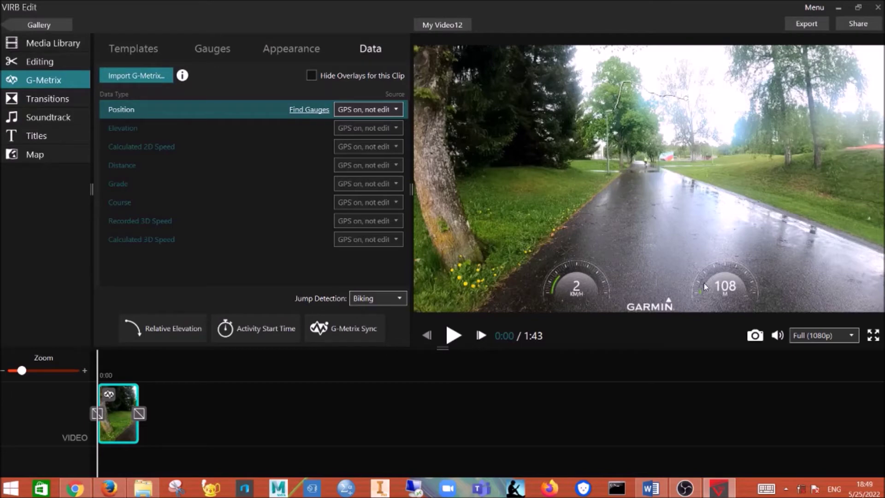
left_click(213, 51)
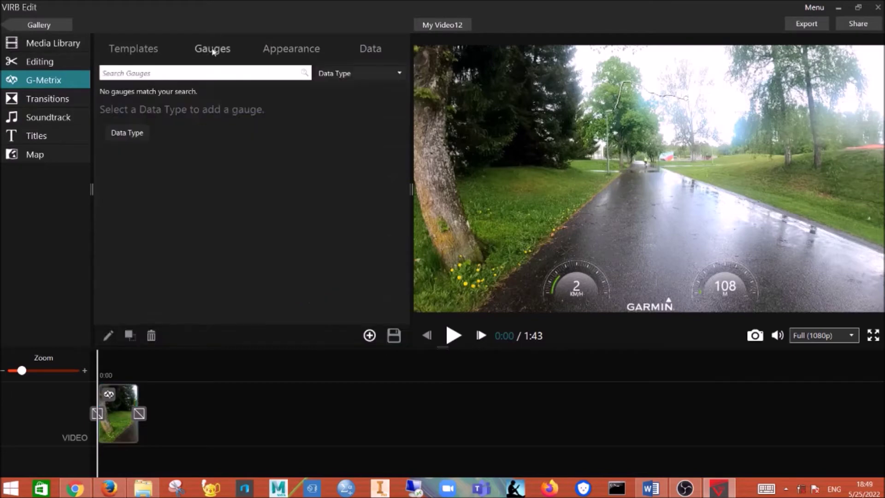
Step: From Templates' Data list, filter the gauge gallery to Track gauges for Position data
left_click(144, 52)
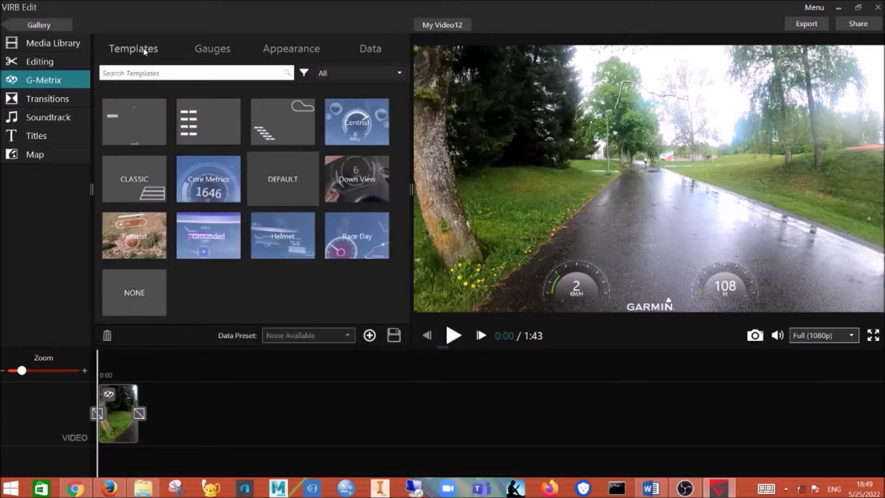
left_click(382, 50)
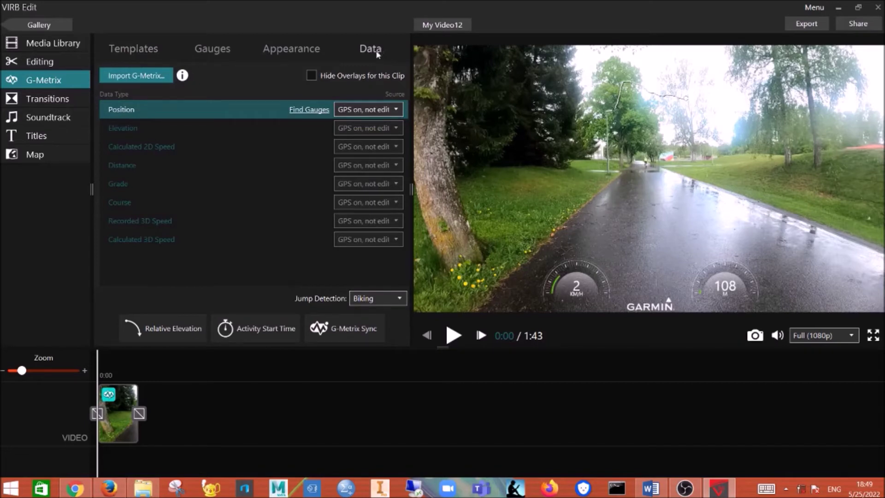
left_click(318, 113)
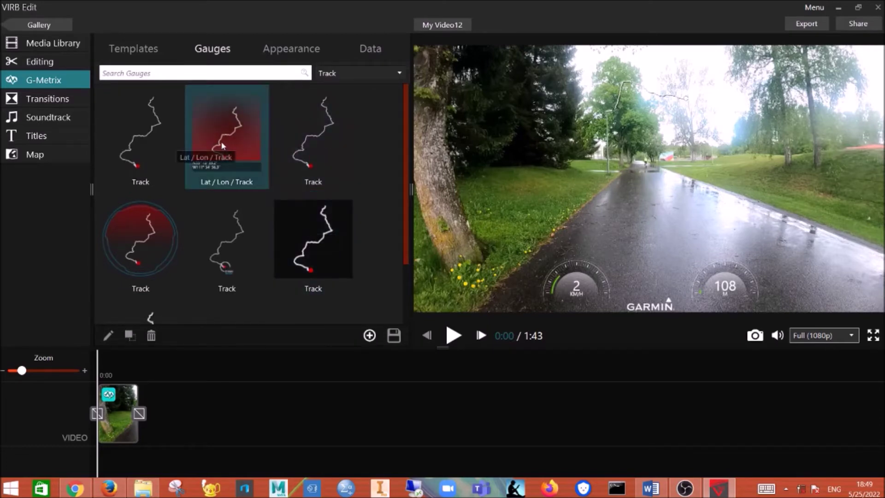
Step: Place the Lat/Lon/Track gauge at lower left and the Calculated 3D Speed gauge at lower right
left_click_drag(229, 148, 467, 251)
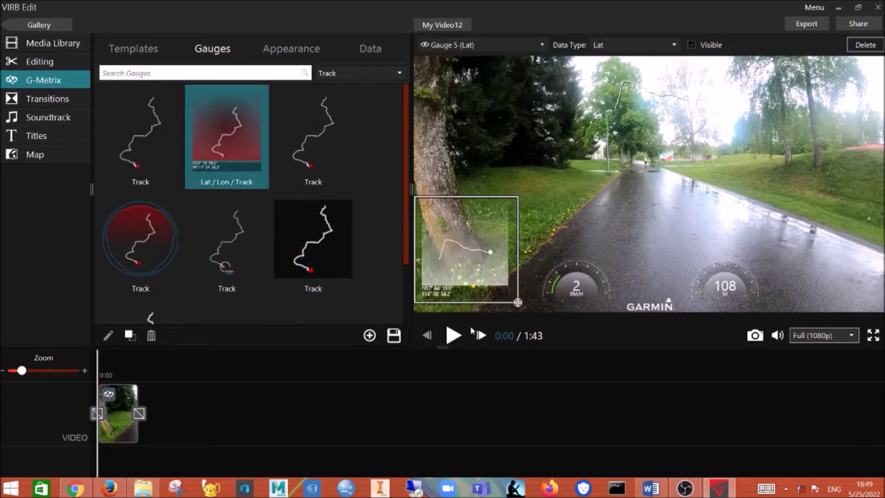
left_click(630, 400)
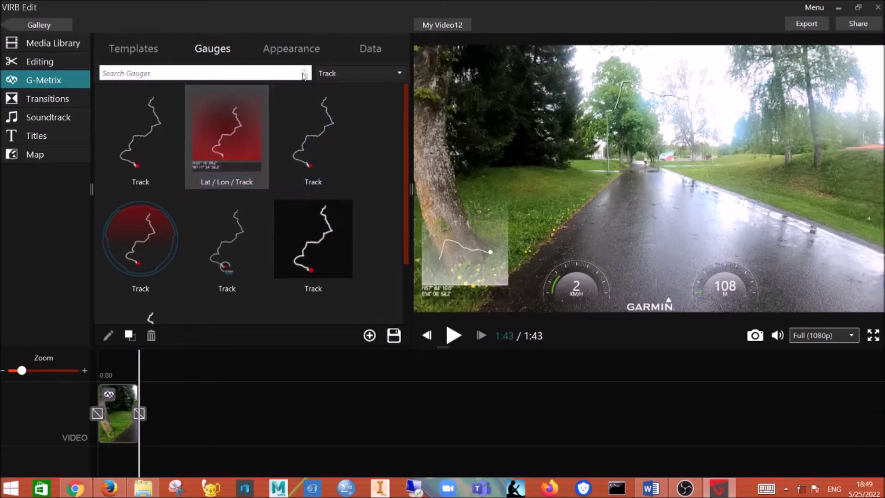
left_click(355, 74)
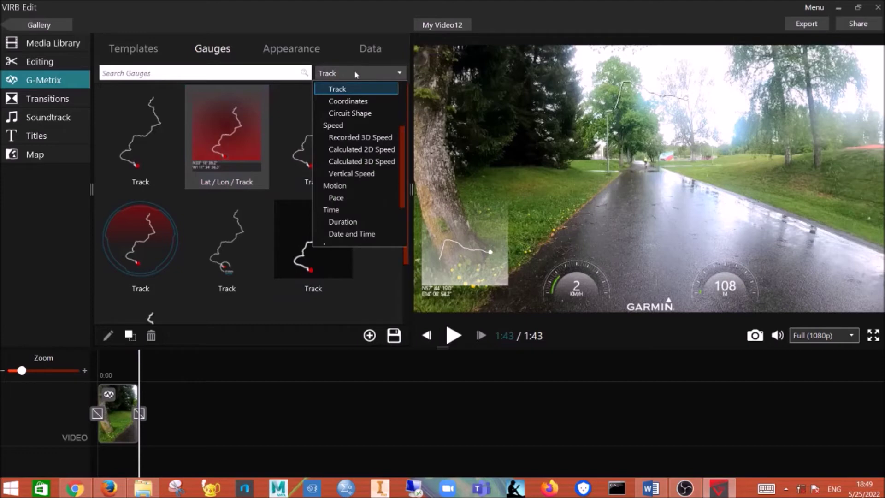
left_click(362, 125)
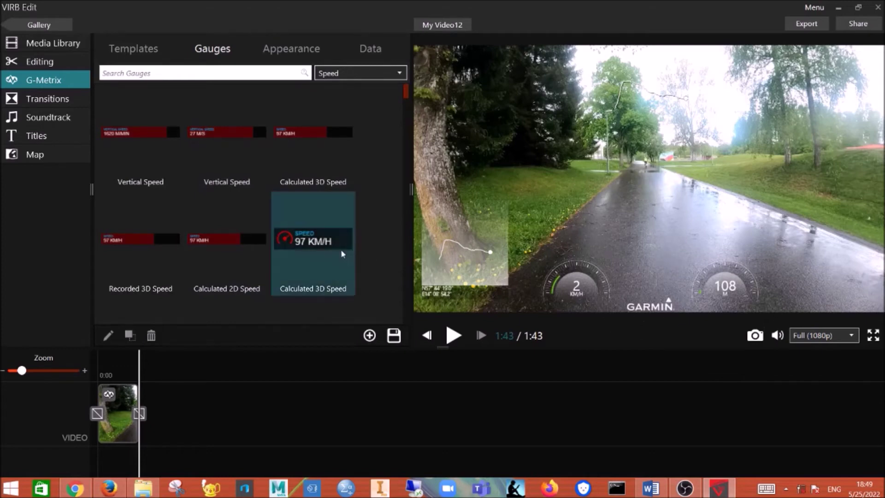
left_click_drag(341, 253, 832, 295)
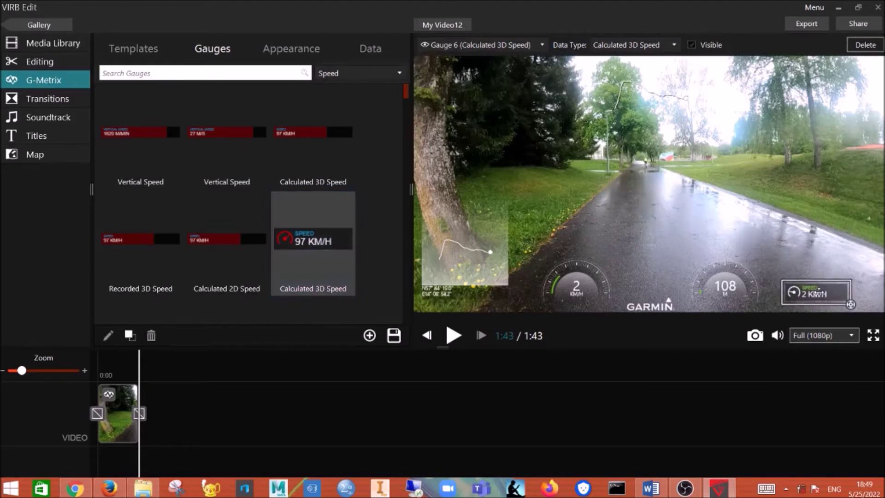
left_click(374, 75)
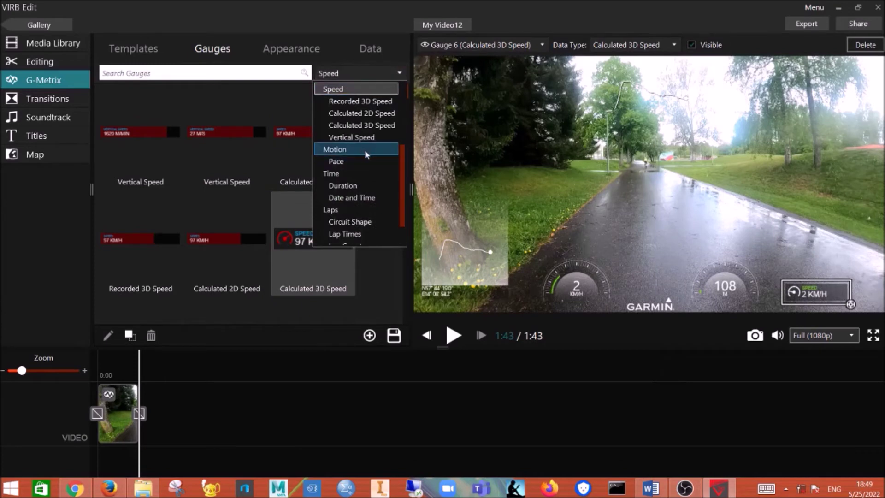
scroll(366, 155, "down", 1)
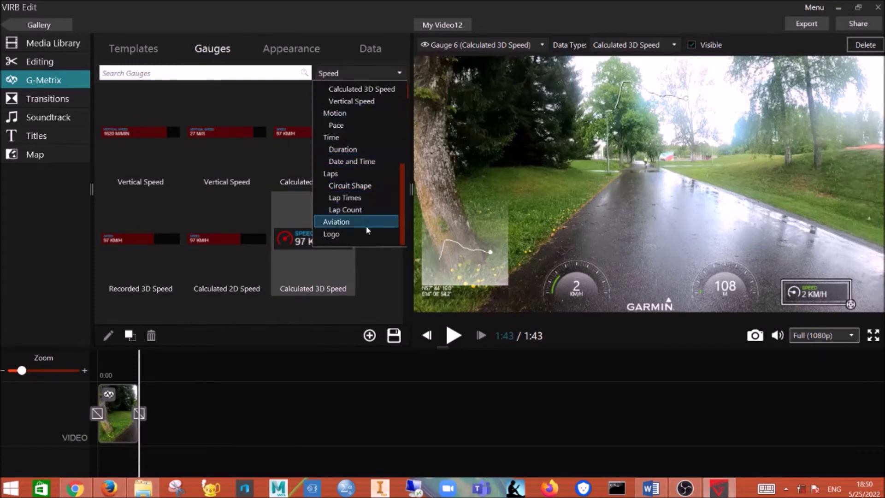
scroll(367, 227, "up", 5)
Step: Review each data type from Position to Calculated 3D Speed, then preview playback up to 0:36
left_click(397, 127)
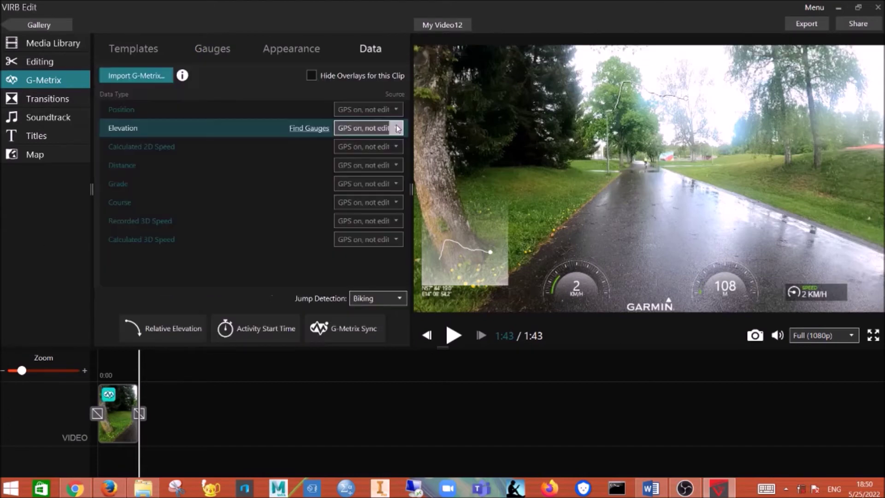
left_click(199, 109)
left_click(207, 128)
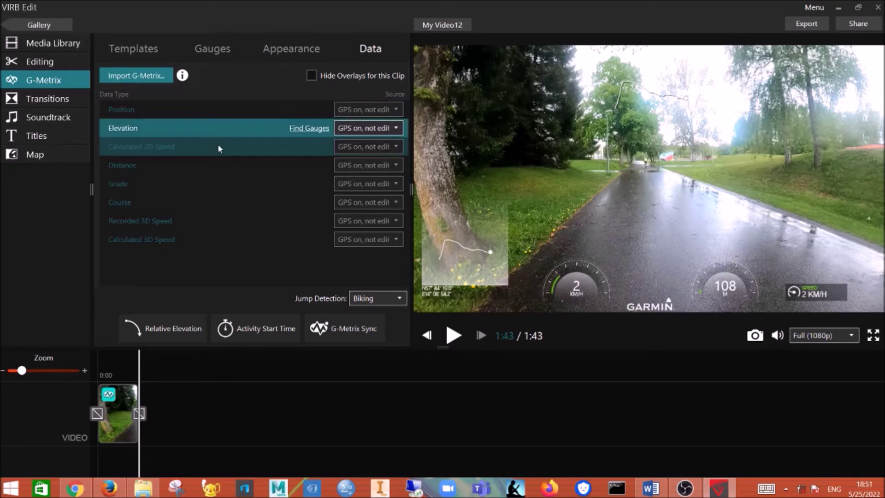
left_click(218, 146)
left_click(224, 167)
left_click(229, 184)
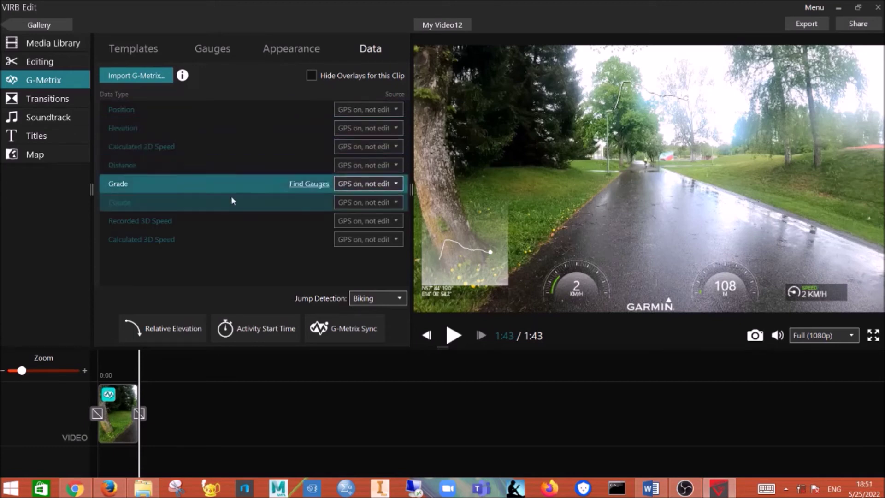
left_click(236, 203)
left_click(242, 221)
left_click(245, 239)
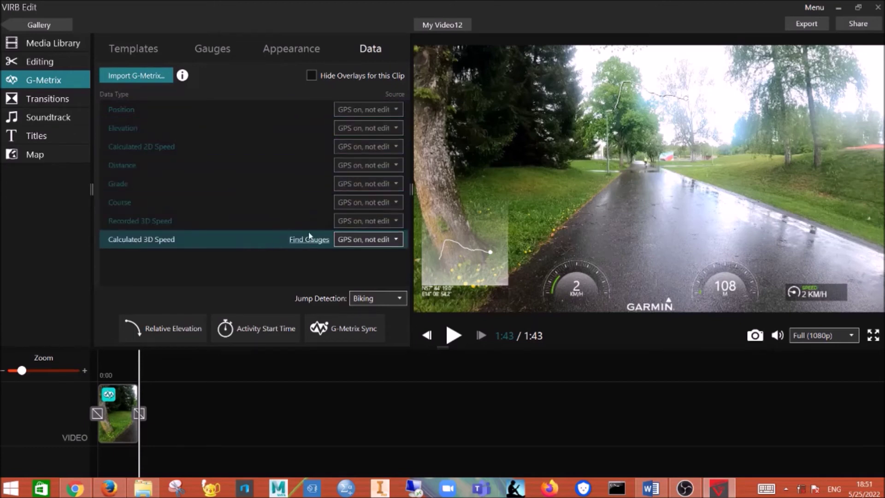
left_click(452, 337)
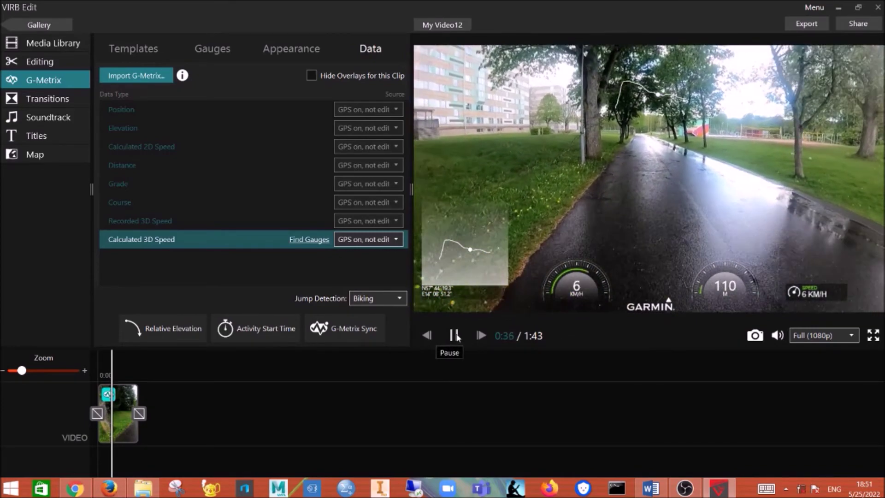
left_click(455, 336)
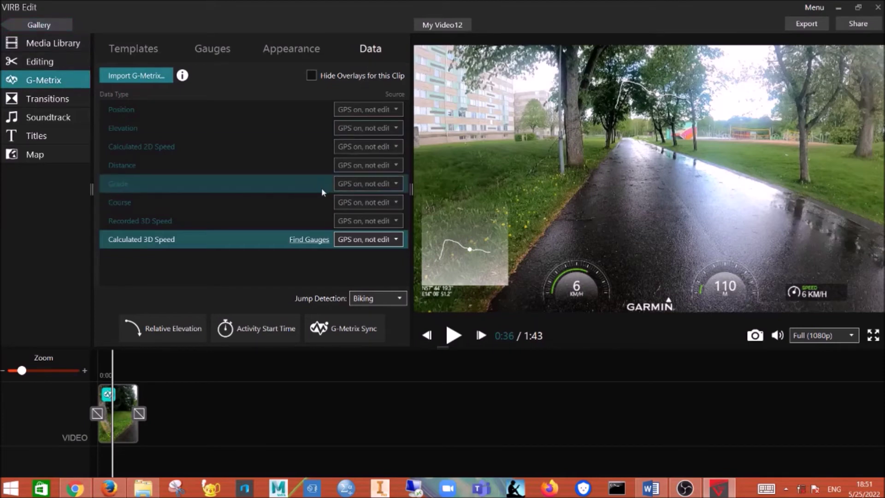
Step: Delete the Calculated 3D Speed gauge and the GARMIN logo from the video overlay
left_click(805, 24)
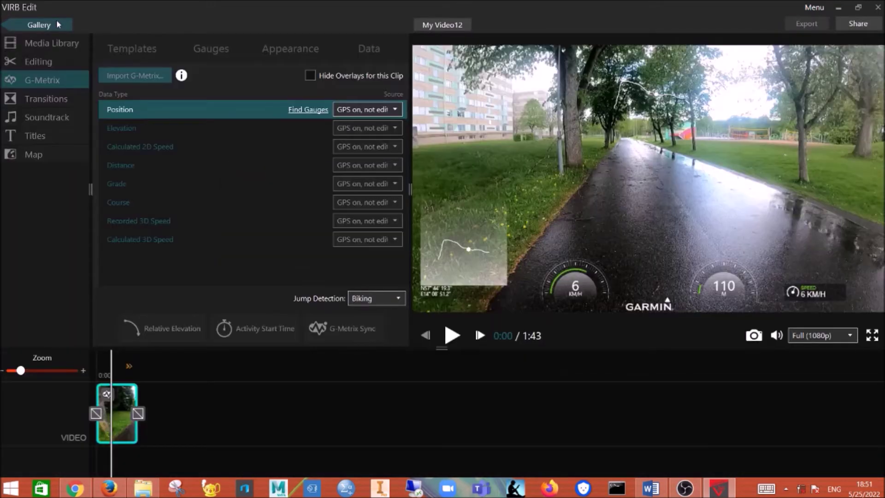
left_click(661, 95)
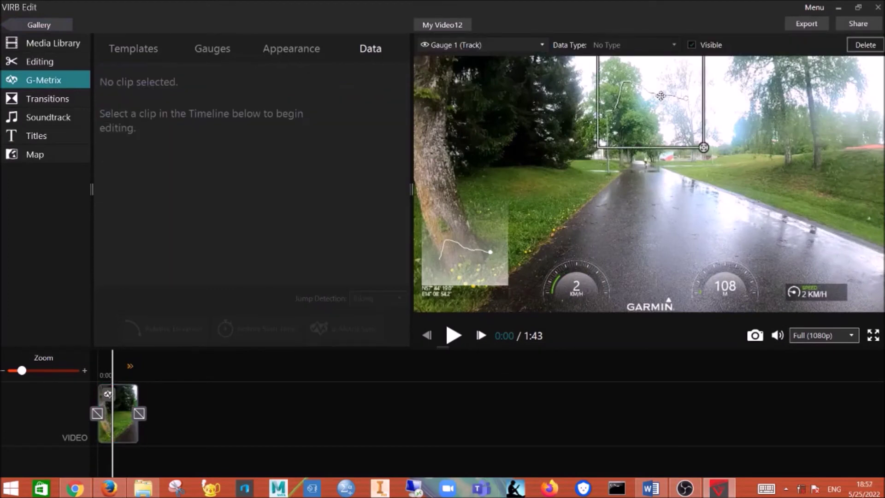
left_click(829, 298)
key("Delete")
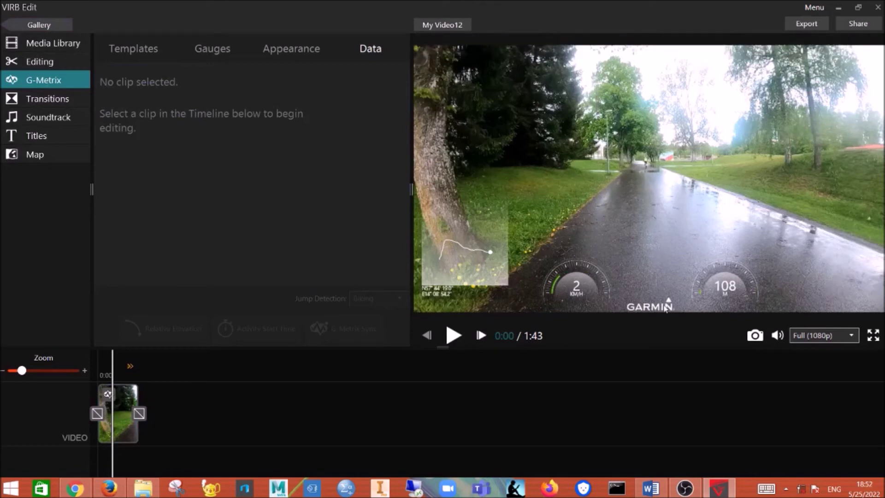
left_click(664, 306)
key("Delete")
Step: Bring up the Export Video to MP4 settings page
left_click(737, 282)
left_click(770, 217)
left_click(806, 27)
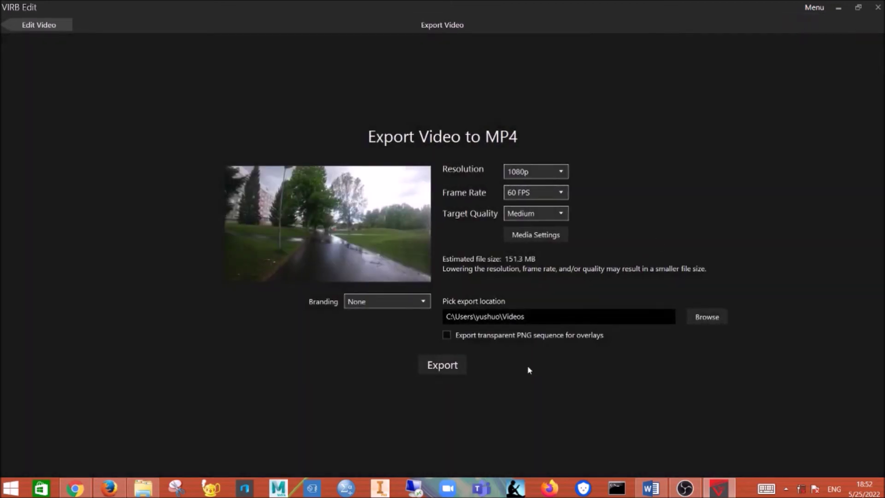
Step: Start the MP4 export at 1080p, 60 FPS, Medium quality
left_click(456, 366)
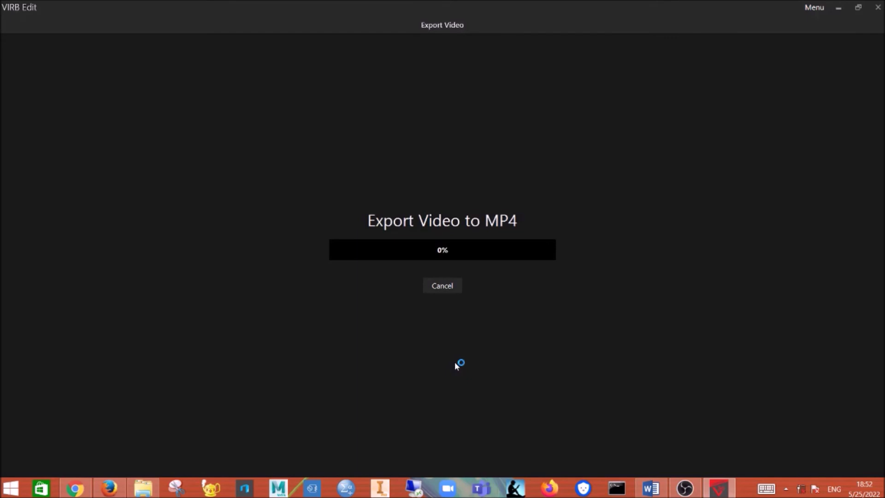